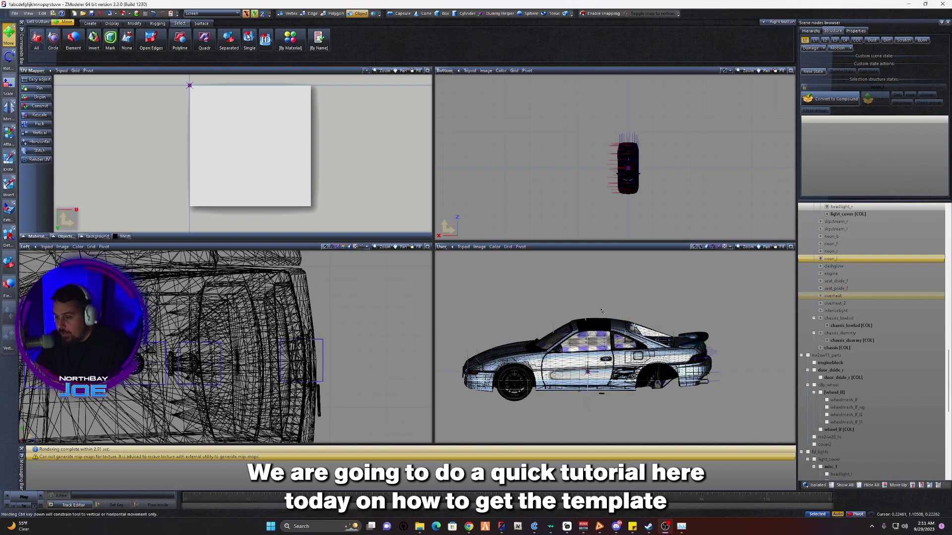
# Drag-select the whole car in the perspective and bottom views.
pyautogui.scroll(-3, 602, 311)
pyautogui.click(628, 342)
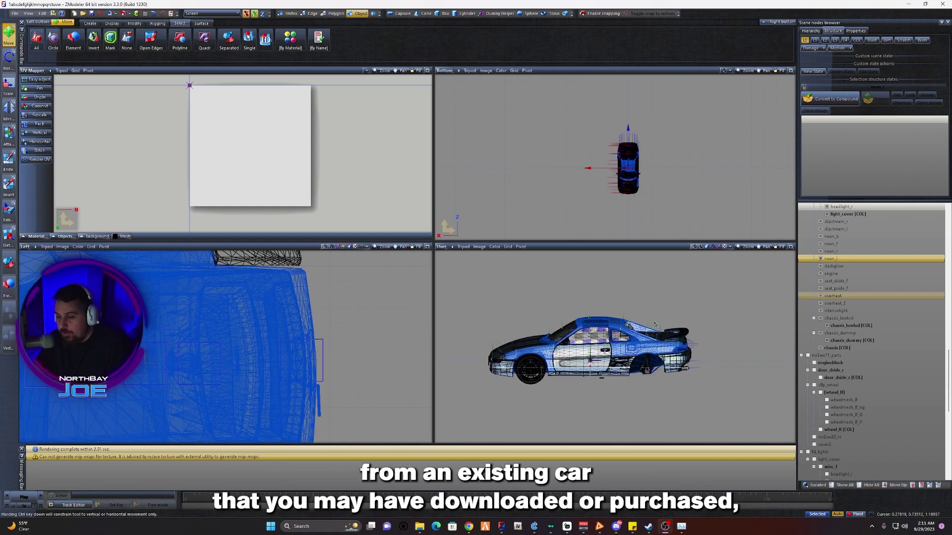
pyautogui.click(688, 304)
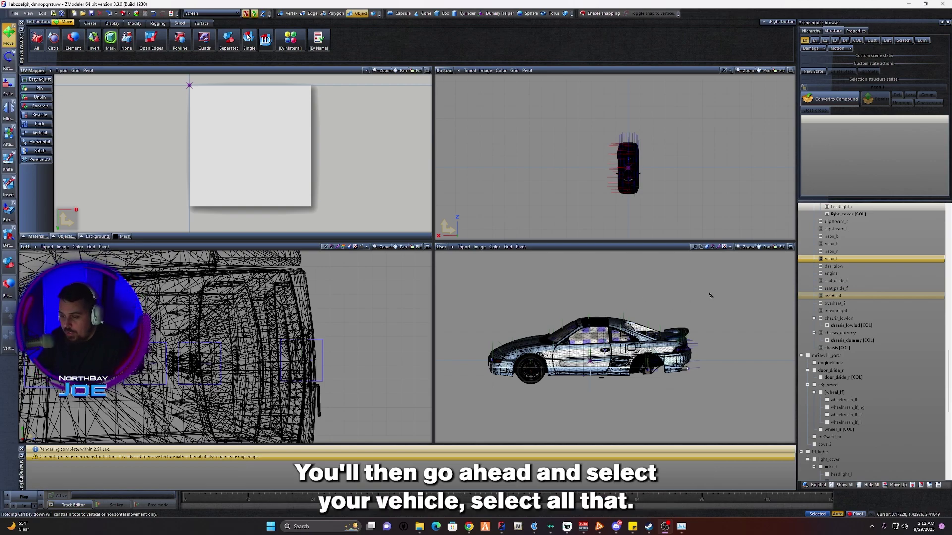
pyautogui.moveTo(714, 292); pyautogui.dragTo(458, 406)
pyautogui.moveTo(673, 124); pyautogui.dragTo(566, 212)
pyautogui.click(717, 126)
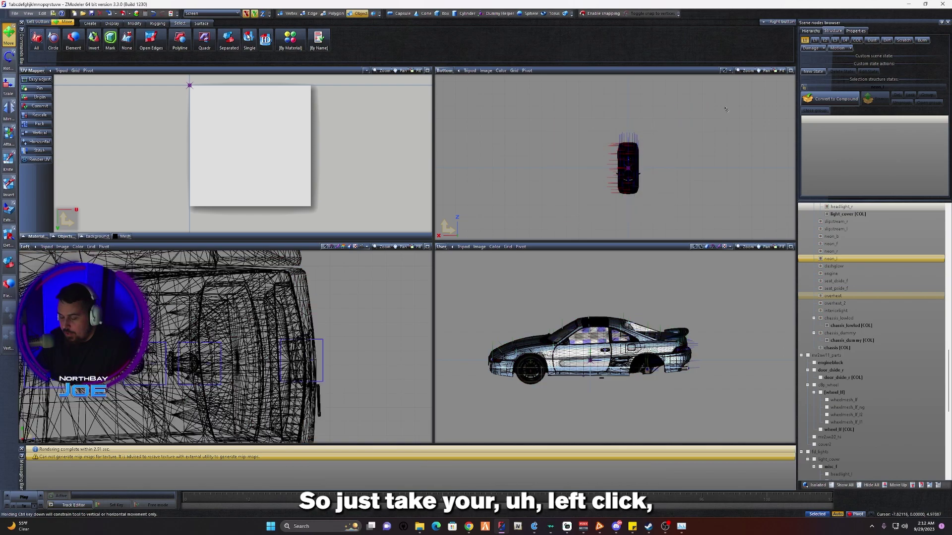
pyautogui.moveTo(725, 107); pyautogui.dragTo(535, 224)
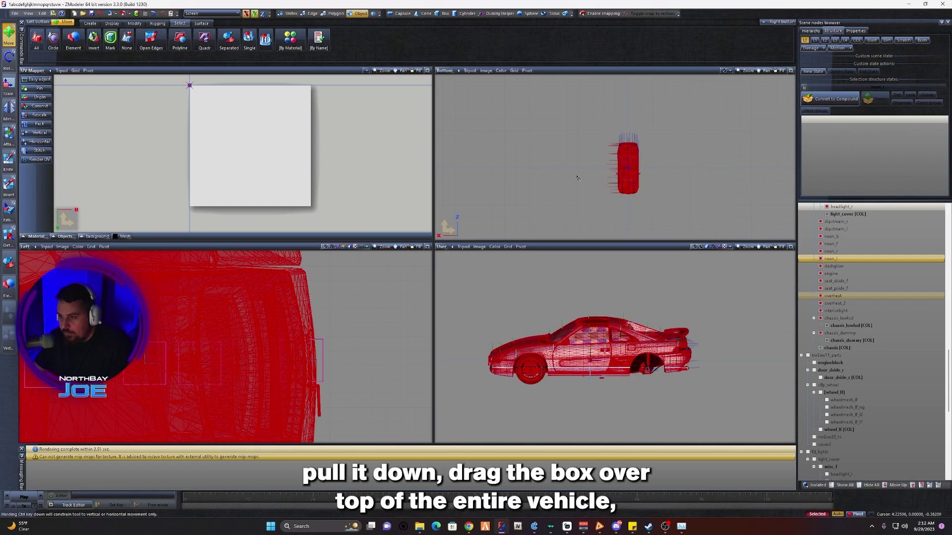
# Switch the car to Polygon edit level and clear the polygon selection.
pyautogui.click(334, 15)
pyautogui.click(585, 362)
pyautogui.click(585, 363)
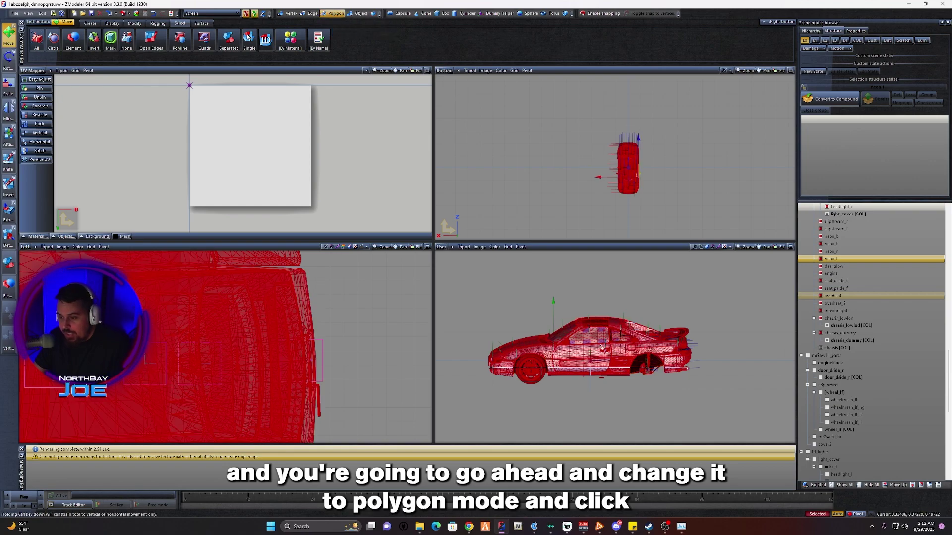
pyautogui.click(631, 159)
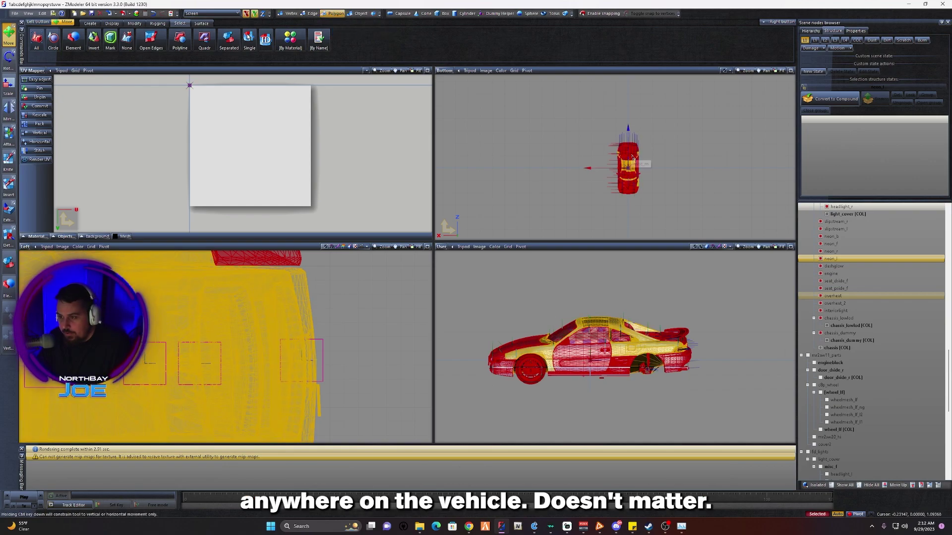
pyautogui.click(629, 166)
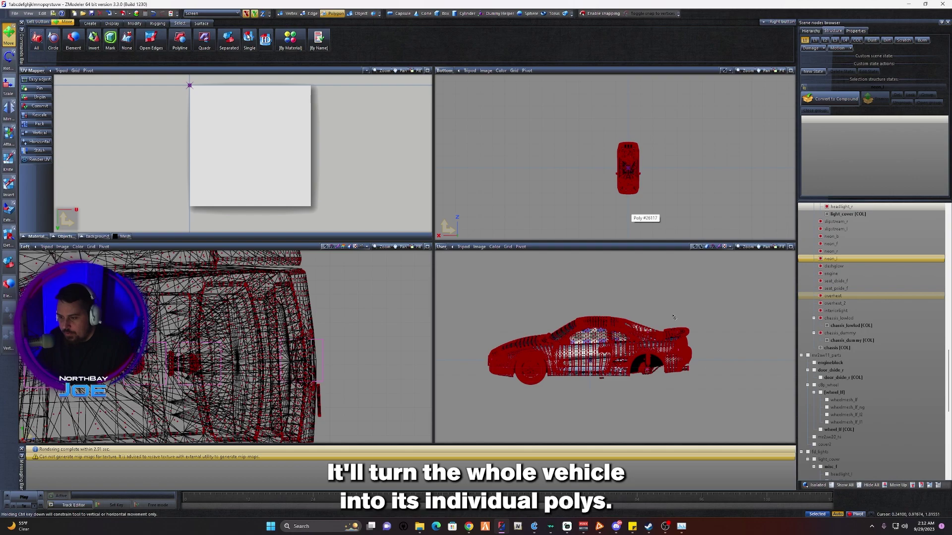
pyautogui.scroll(3, 585, 347)
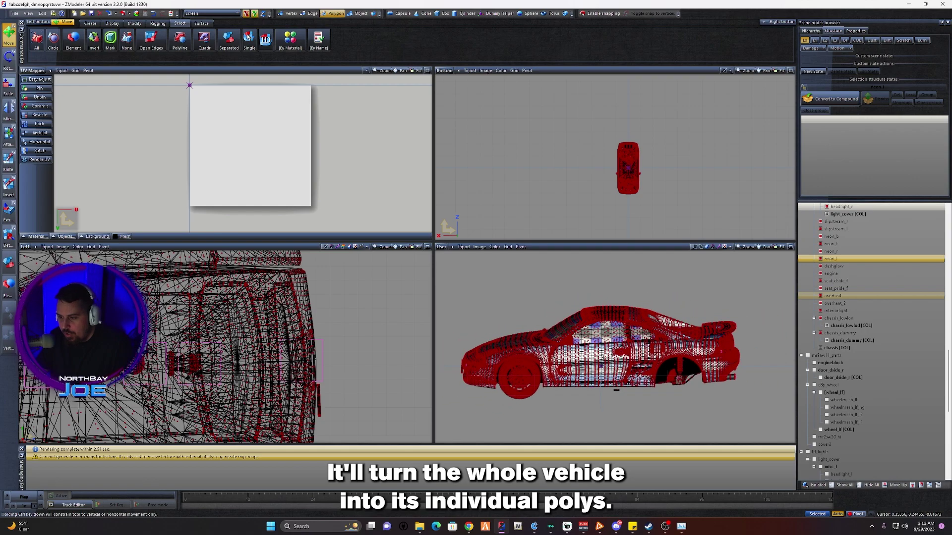
pyautogui.scroll(1, 584, 342)
pyautogui.scroll(3, 564, 356)
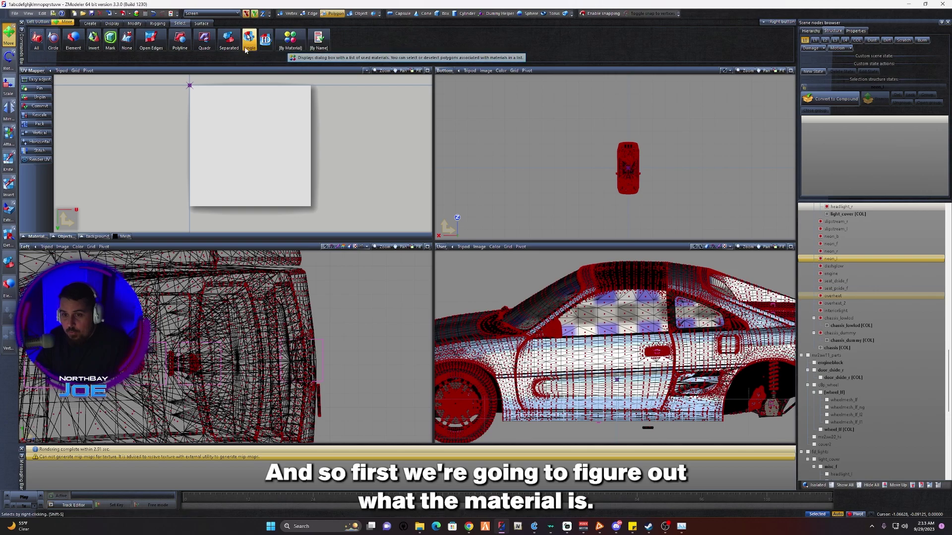
# With Single picking on, pick a roof polygon and extend it to its whole element (Shift+E).
pyautogui.click(249, 40)
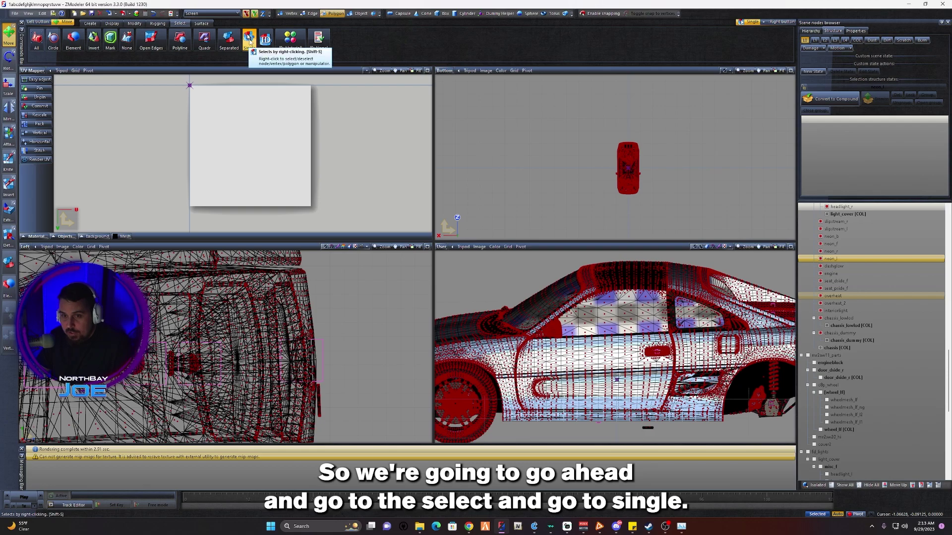
pyautogui.click(249, 39)
pyautogui.click(249, 38)
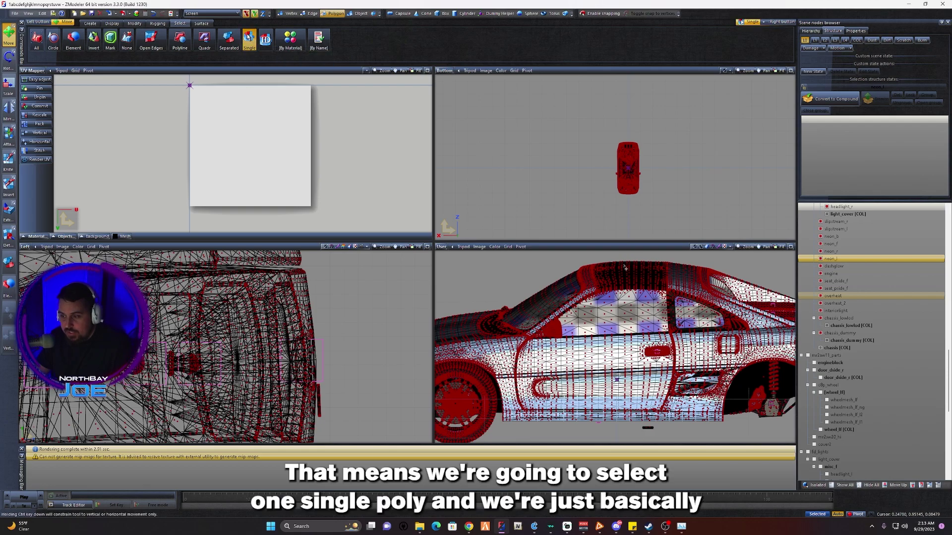
pyautogui.scroll(5, 594, 271)
pyautogui.scroll(5, 595, 277)
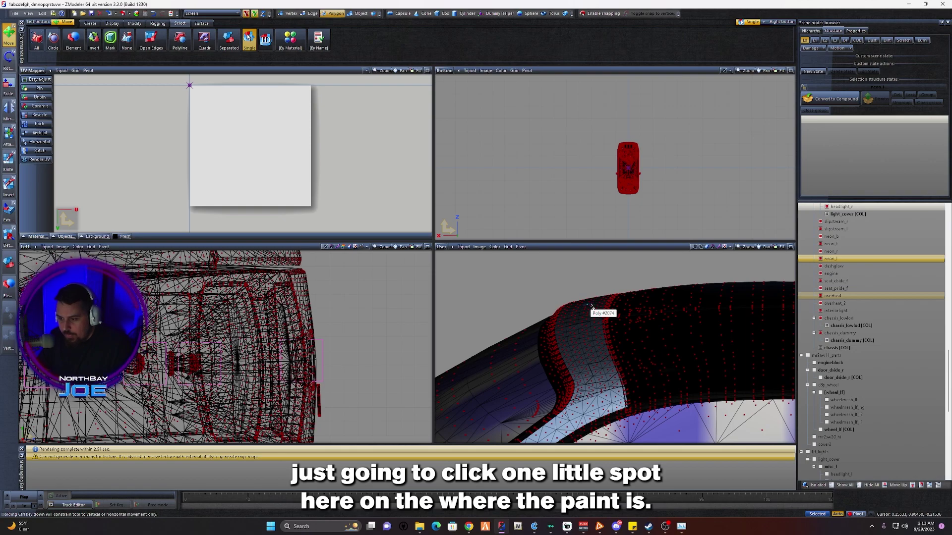
pyautogui.click(611, 307)
pyautogui.scroll(1, 598, 308)
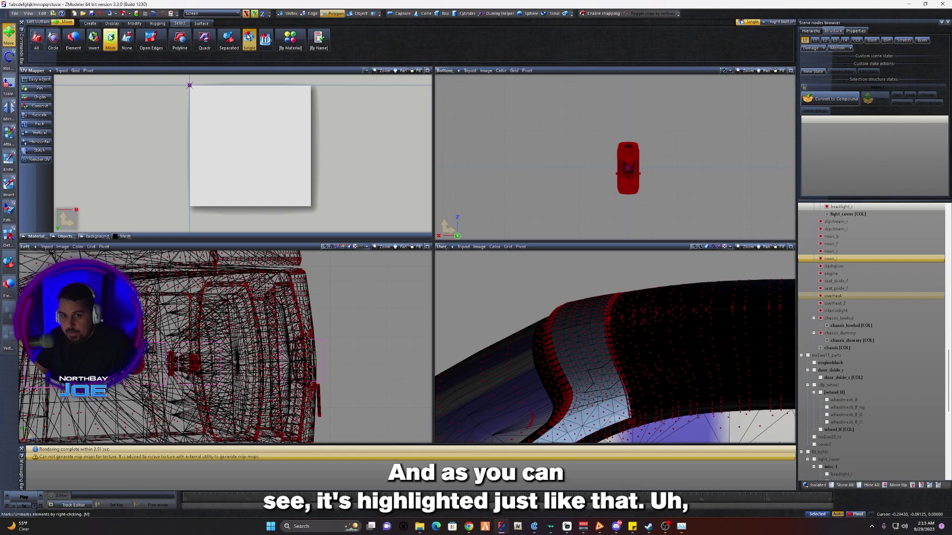
pyautogui.hotkey('shift', 'e')
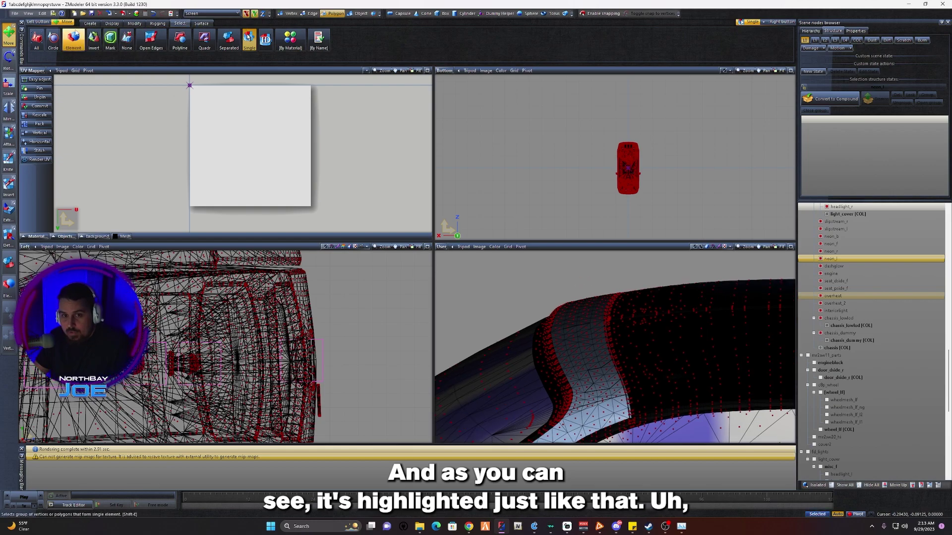
# Open the Material Browser and show the material of the scene selection.
pyautogui.click(137, 14)
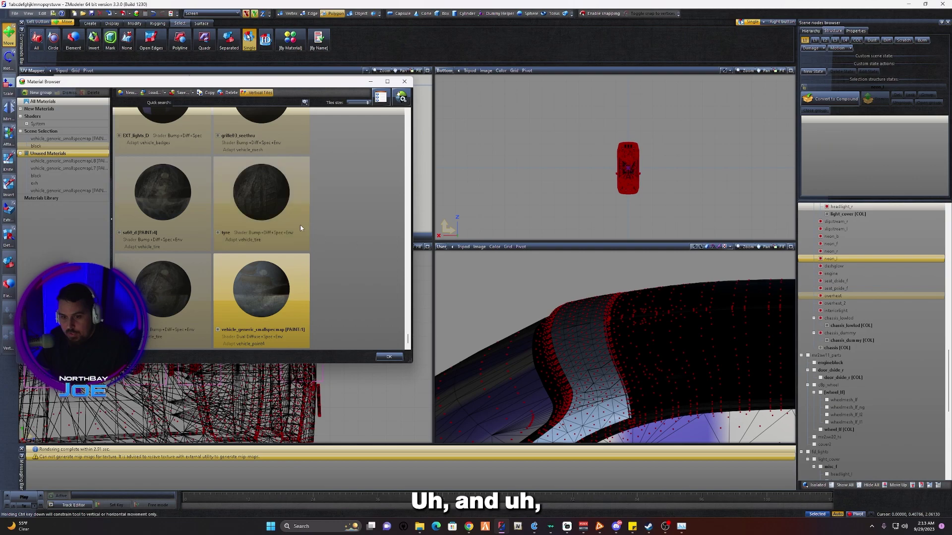
pyautogui.moveTo(556, 291); pyautogui.dragTo(590, 301, button='middle')
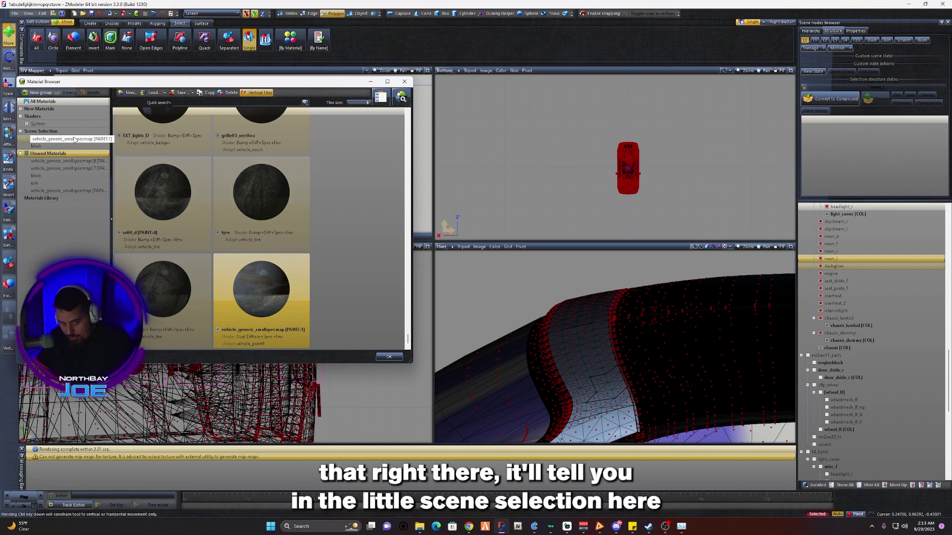
pyautogui.click(44, 139)
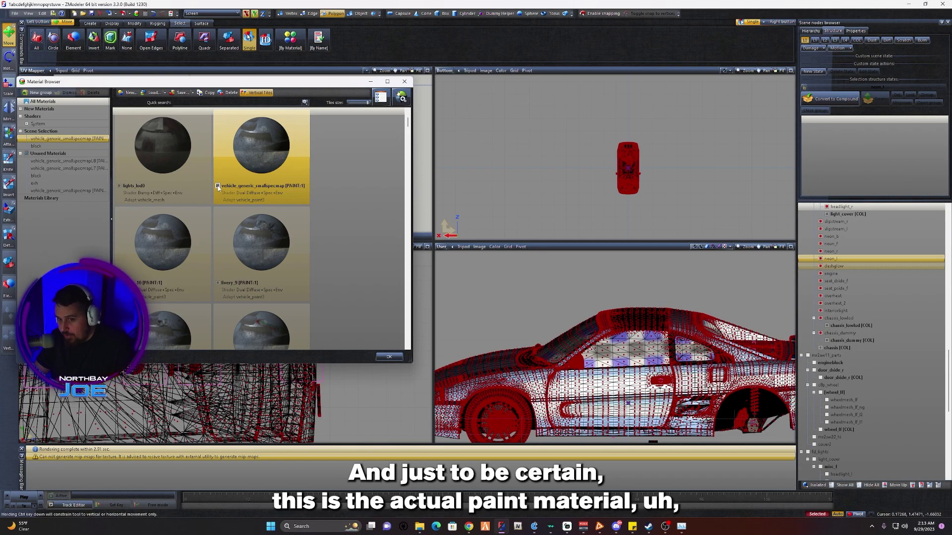
# Toggle vehicle_generic_smallspecmap [PAINT:1] visibility repeatedly to confirm it is the roof paint.
pyautogui.click(217, 186)
pyautogui.click(218, 186)
pyautogui.click(218, 186)
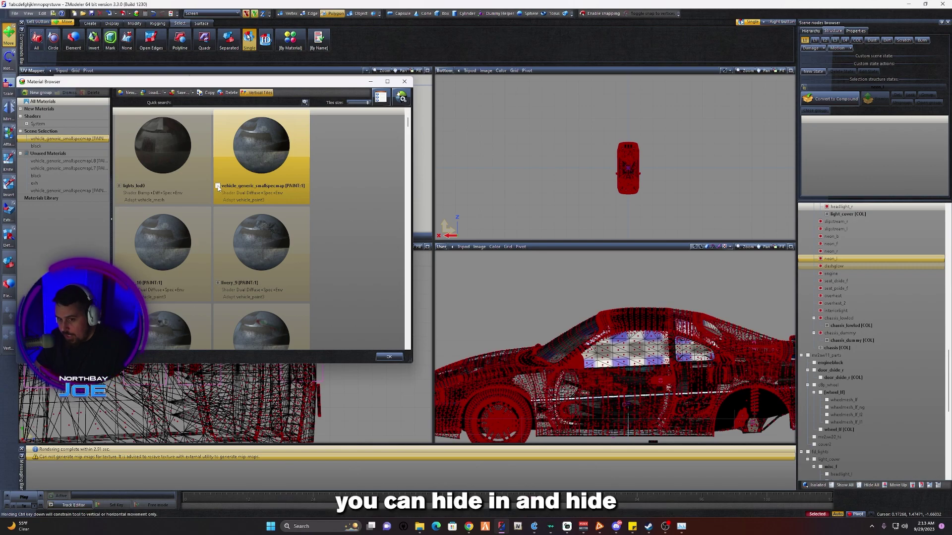
pyautogui.click(218, 186)
pyautogui.click(218, 186)
pyautogui.click(218, 186)
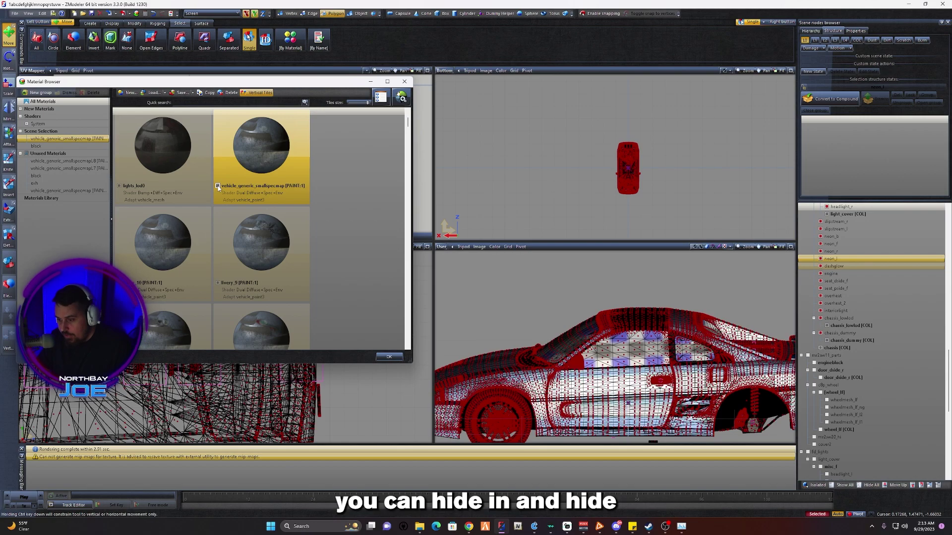
pyautogui.click(218, 186)
pyautogui.click(217, 186)
pyautogui.click(218, 187)
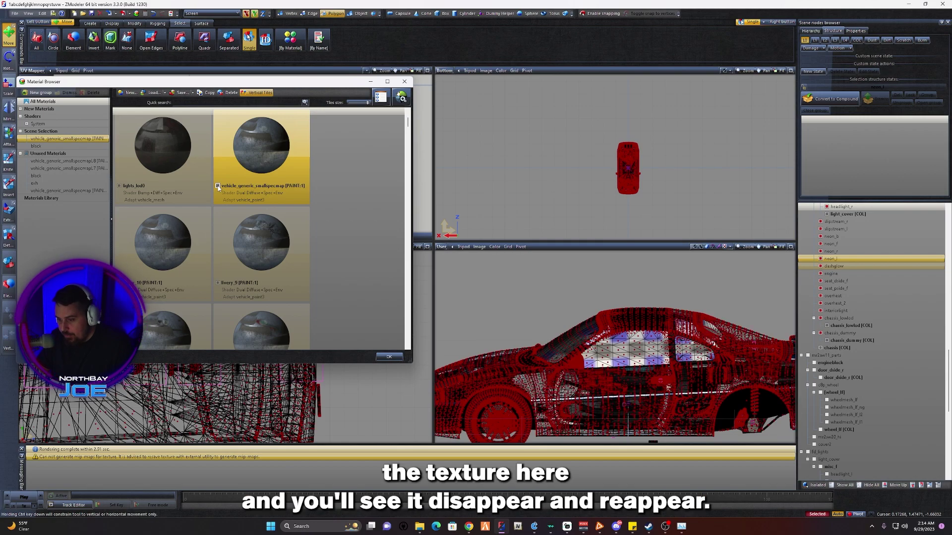
pyautogui.click(217, 186)
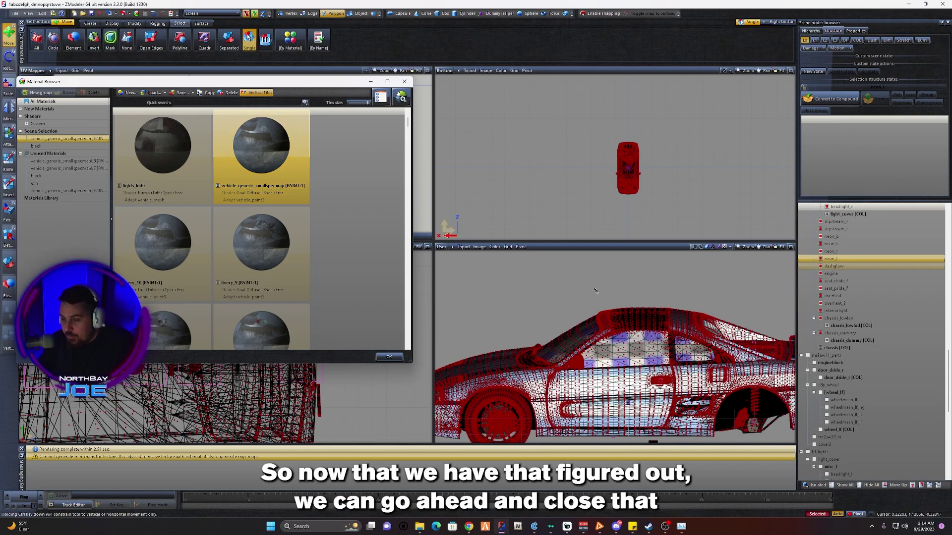
# Turn off Single and use Select By Material to select all vehicle_generic_smallspecmap [PAINT:1] polygons.
pyautogui.click(405, 83)
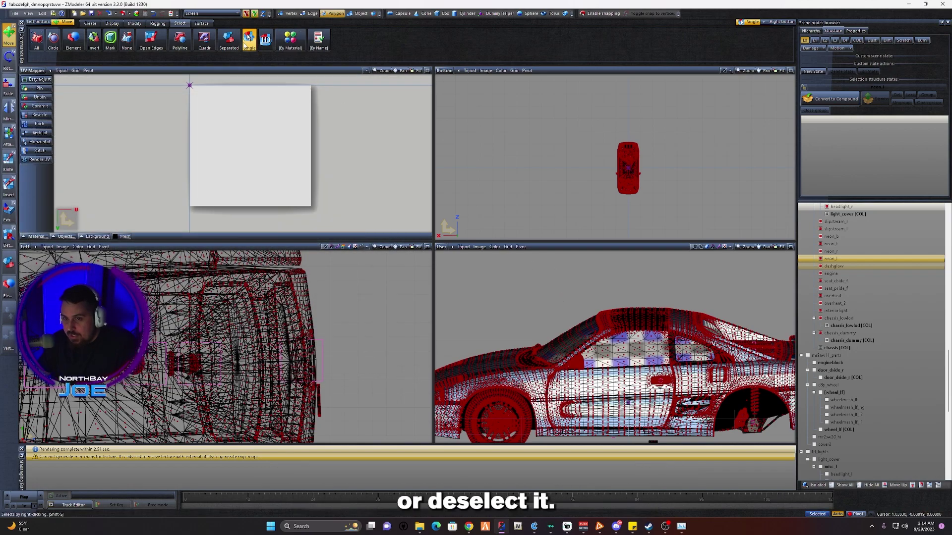
pyautogui.click(248, 43)
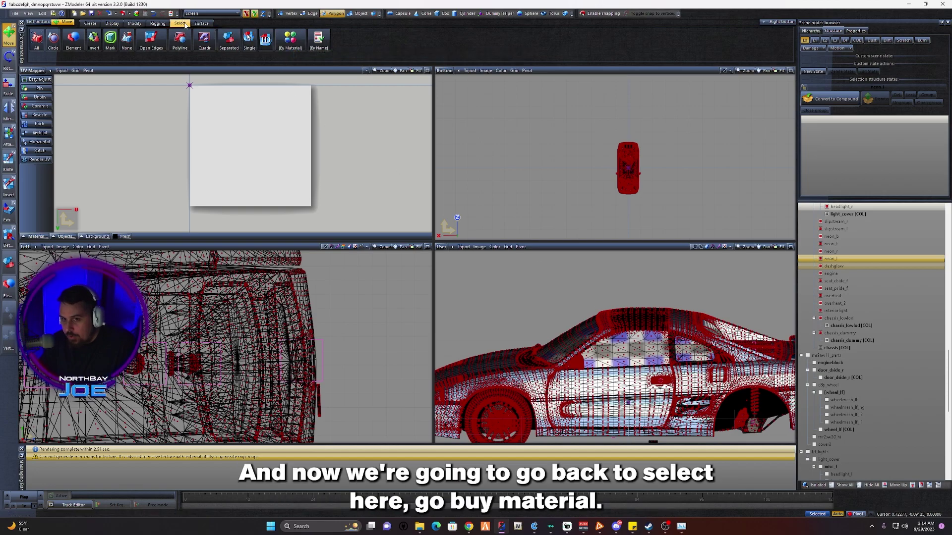
pyautogui.click(295, 41)
pyautogui.click(92, 129)
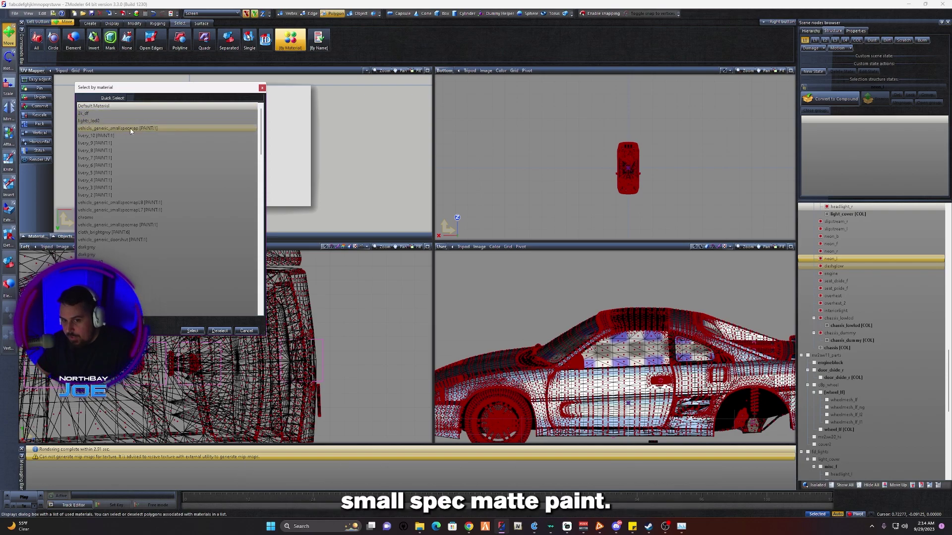
pyautogui.click(143, 128)
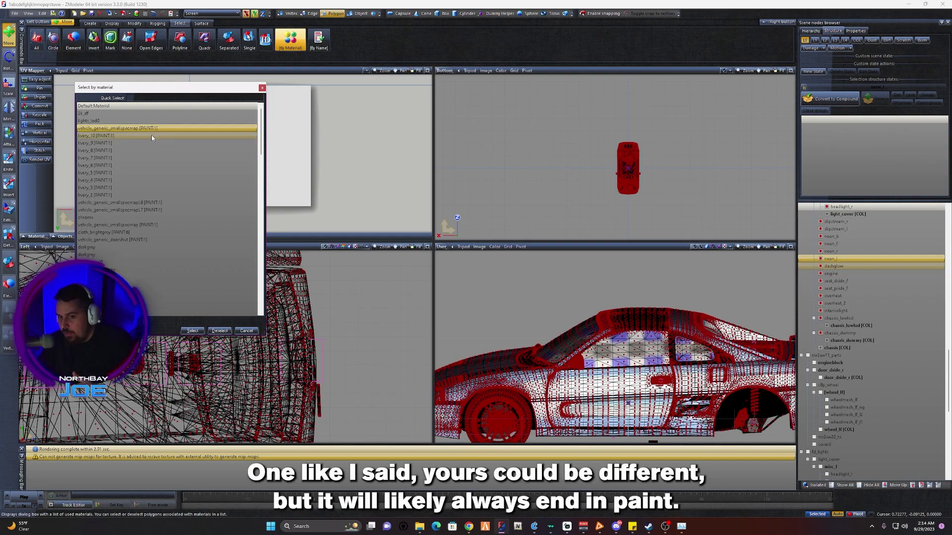
pyautogui.click(194, 331)
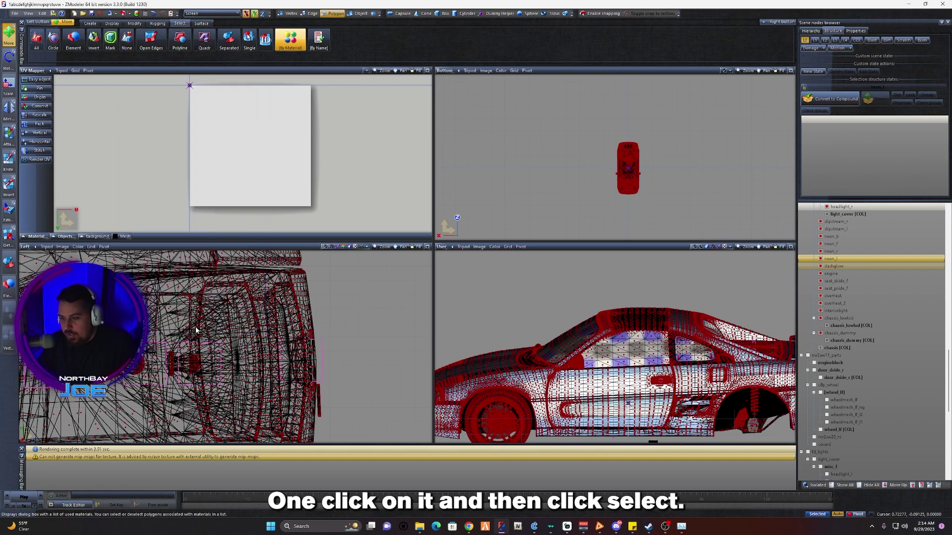
pyautogui.scroll(-3, 573, 320)
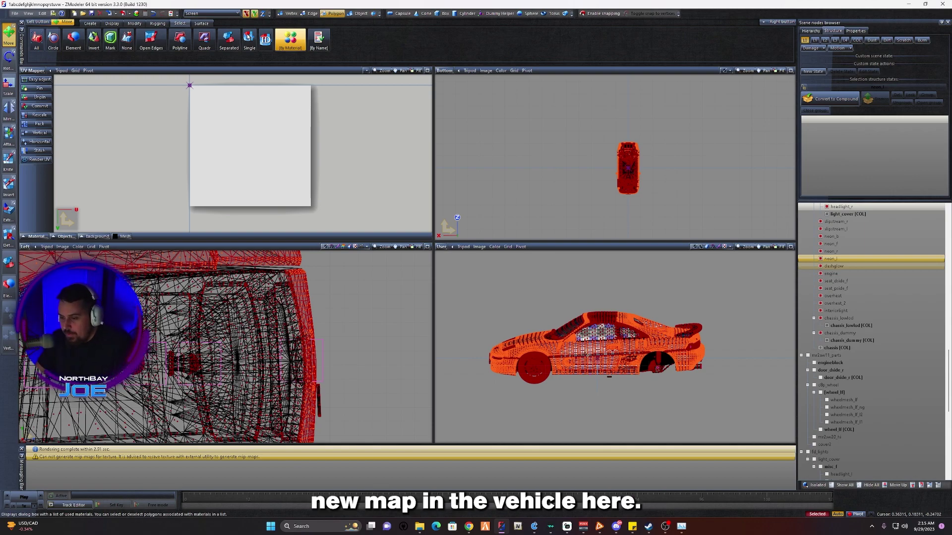
# Open the right-click menu on the selected paint polygons in the User view.
pyautogui.rightClick(593, 354)
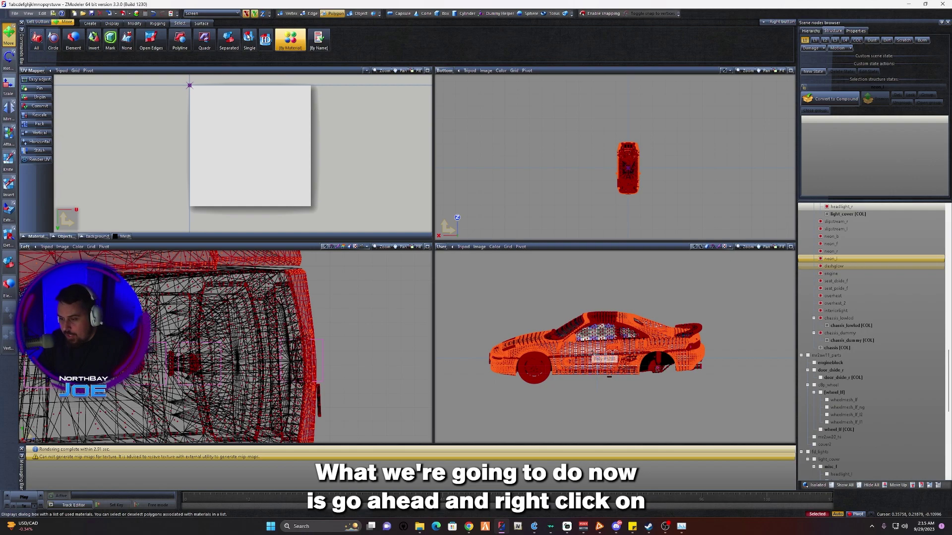
# Choose Mapping > Edit UV for the selected paint polygons.
pyautogui.moveTo(612, 364)
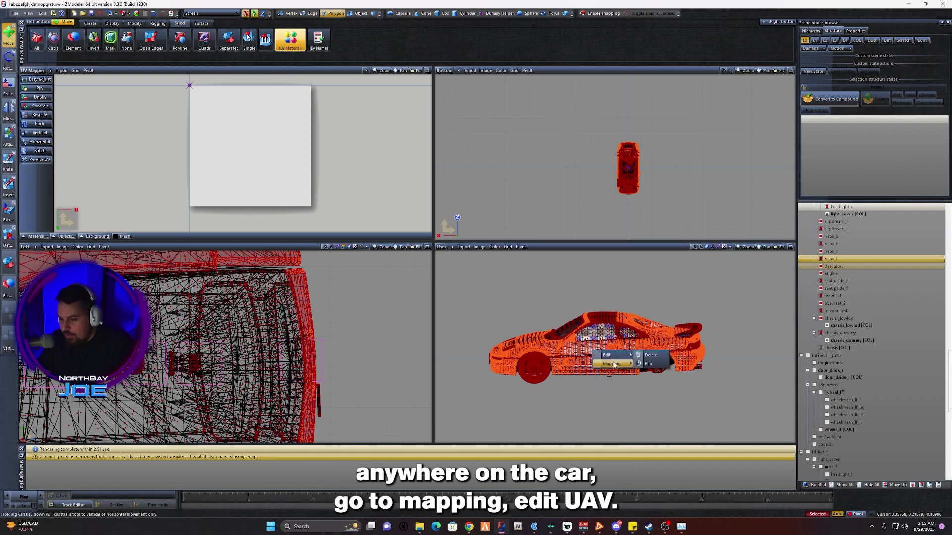
pyautogui.click(653, 365)
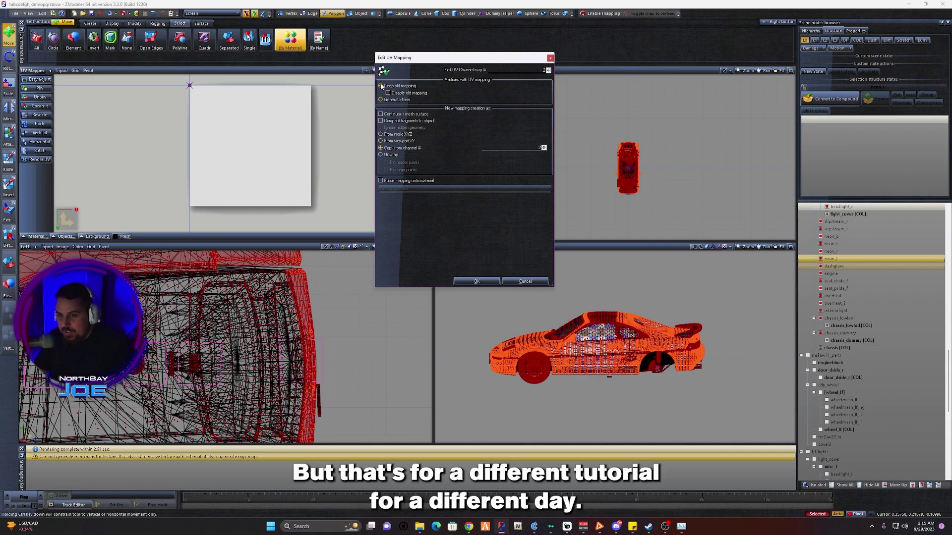
# Apply the channel 2 mapping and zoom the UV Mapper to inspect the unwrapped paint layout.
pyautogui.click(479, 281)
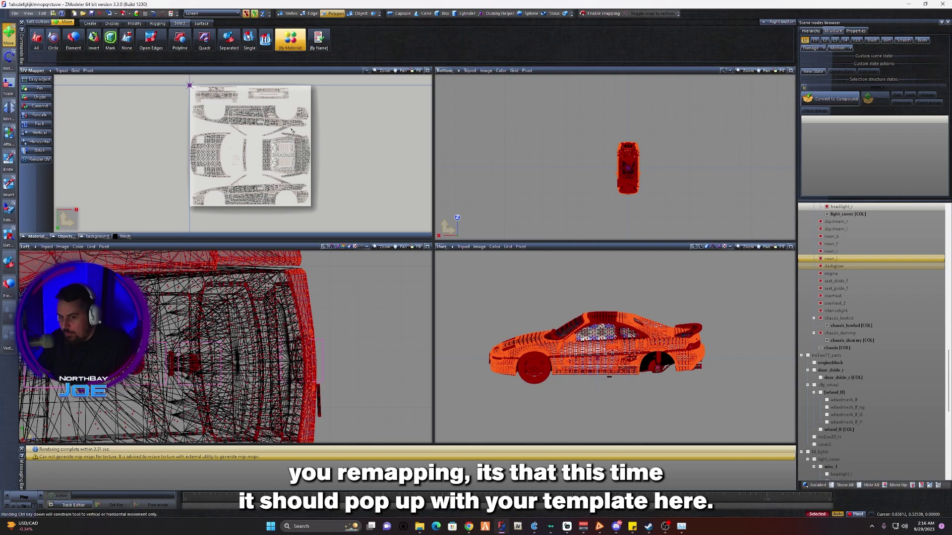
pyautogui.scroll(2, 250, 183)
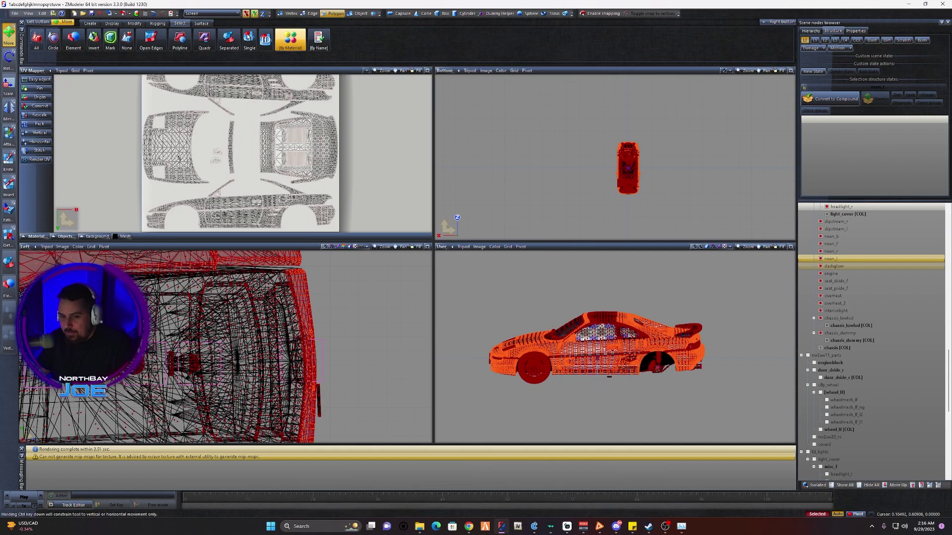
pyautogui.scroll(1, 82, 221)
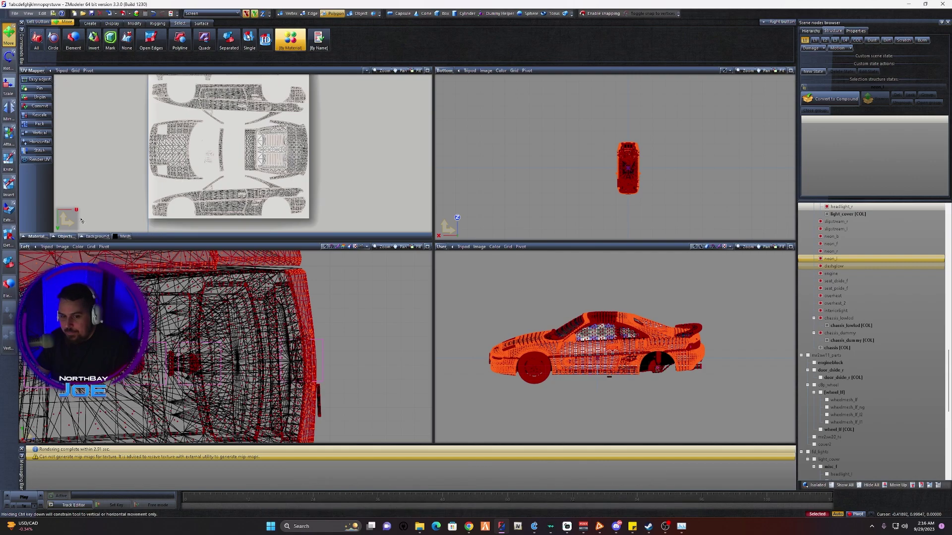
# In Render UV, set the underlayer colour to a deep blue.
pyautogui.click(36, 159)
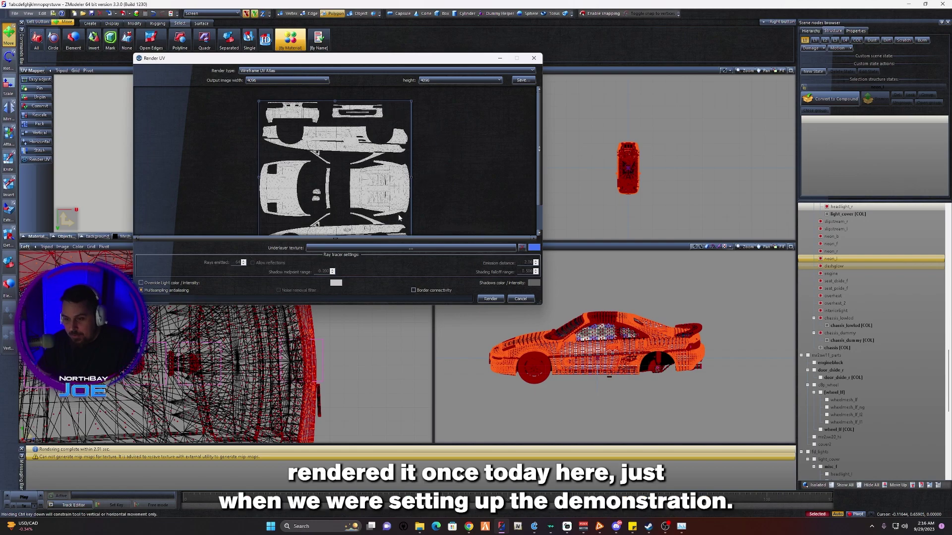
pyautogui.click(534, 247)
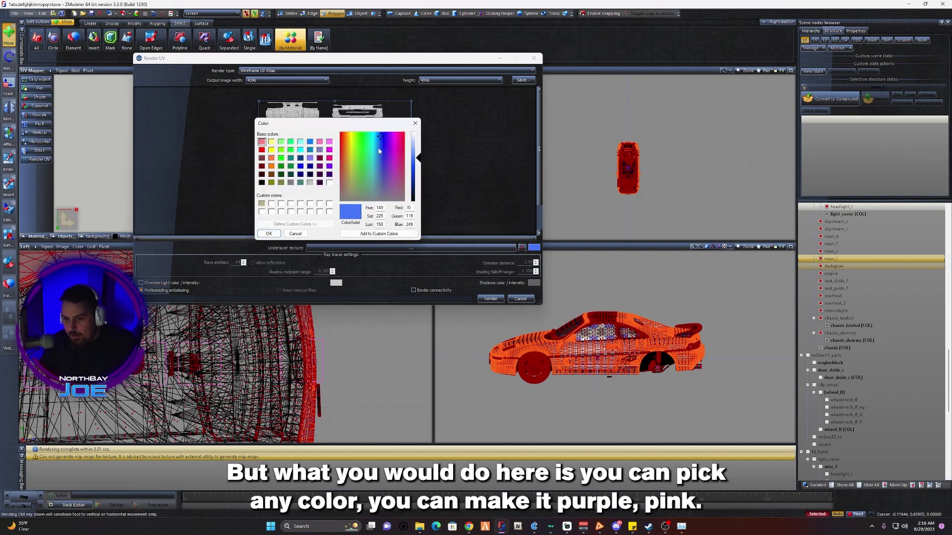
pyautogui.click(381, 136)
pyautogui.click(381, 135)
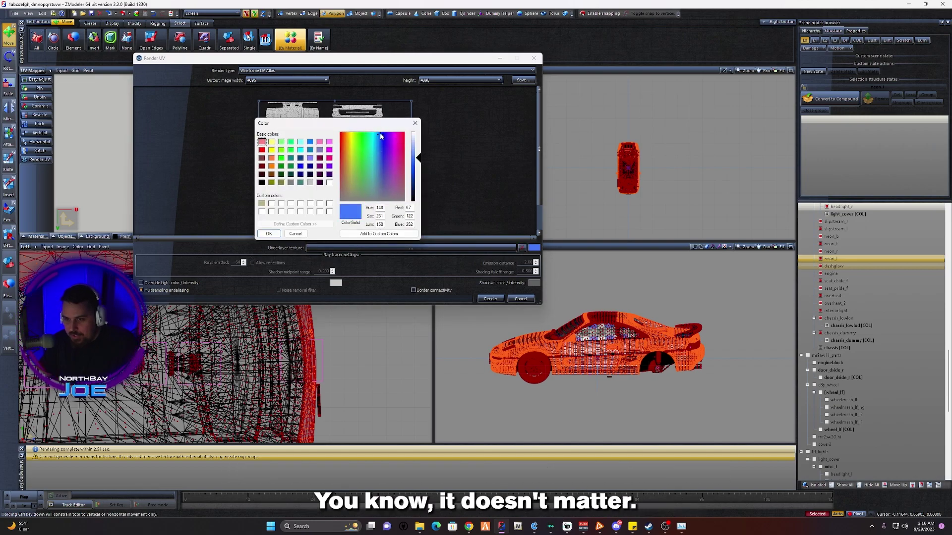
pyautogui.click(384, 134)
pyautogui.click(268, 234)
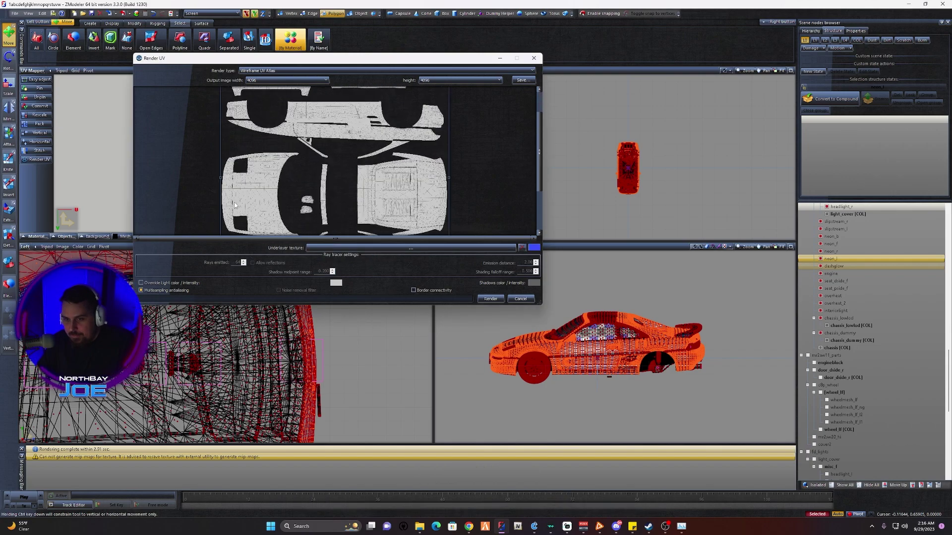
# Keep the output image width at 4096.
pyautogui.click(272, 80)
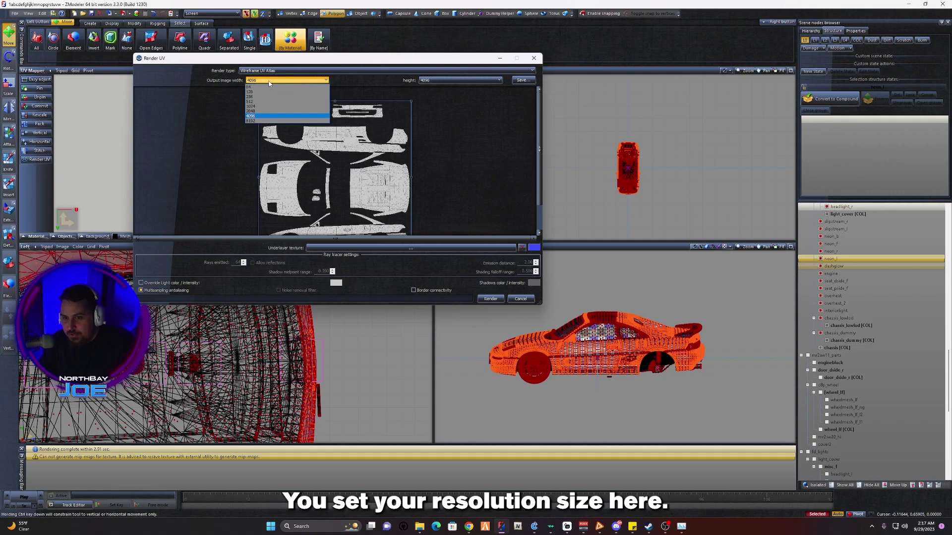
pyautogui.click(446, 108)
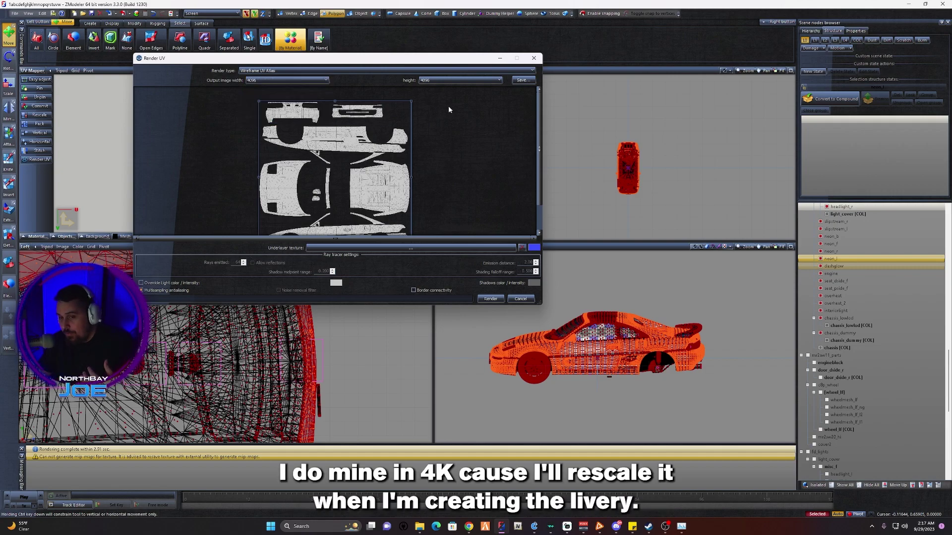
pyautogui.click(291, 82)
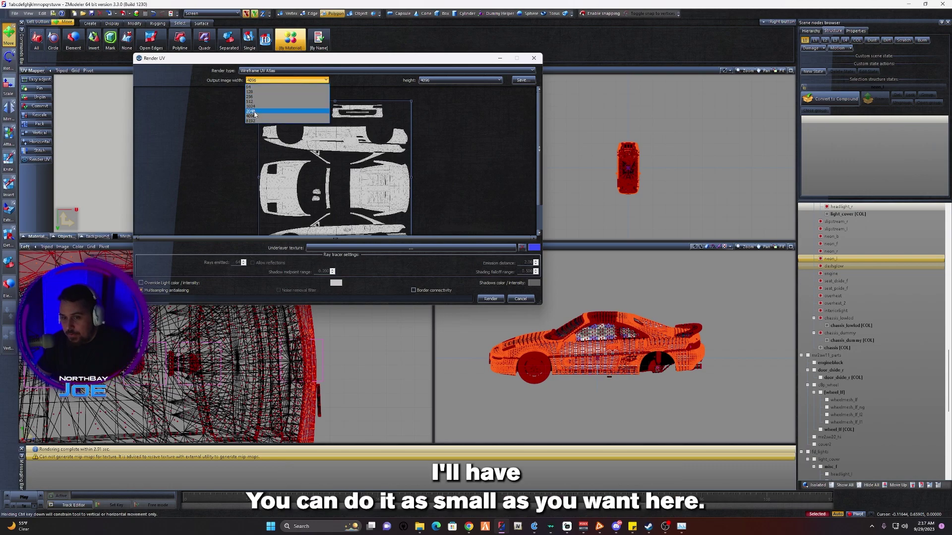
pyautogui.click(184, 110)
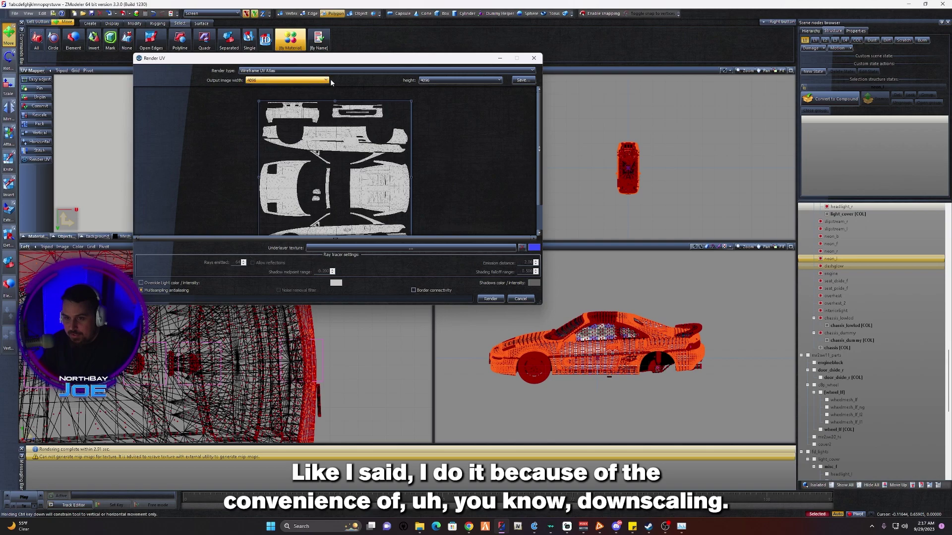
# Keep Wireframe UV Atlas as the render type and render the 4096 × 4096 template.
pyautogui.click(373, 72)
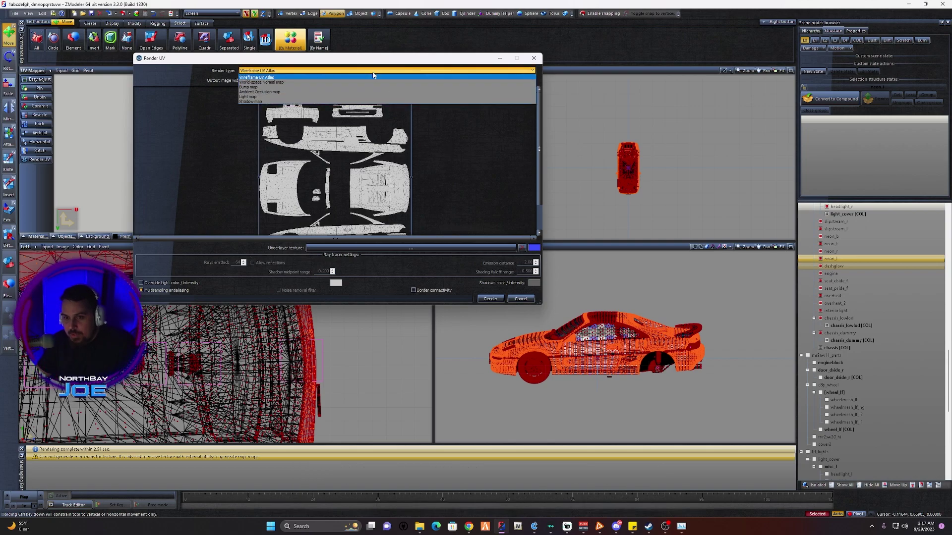
pyautogui.click(259, 78)
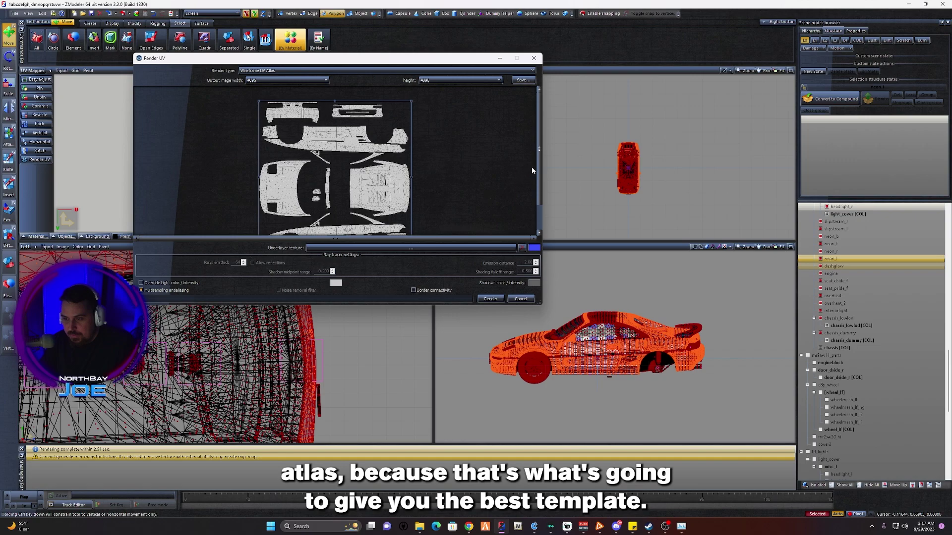
pyautogui.scroll(-2, 531, 170)
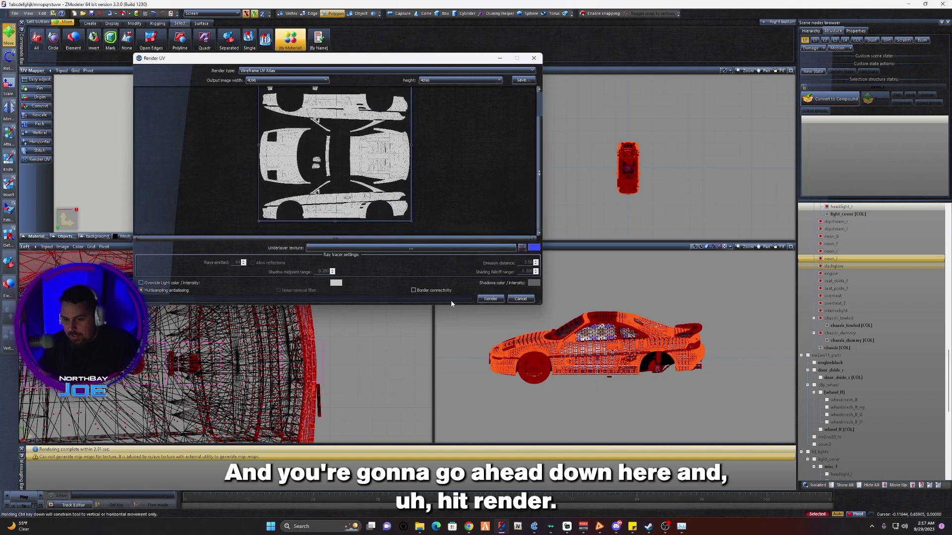
pyautogui.click(491, 298)
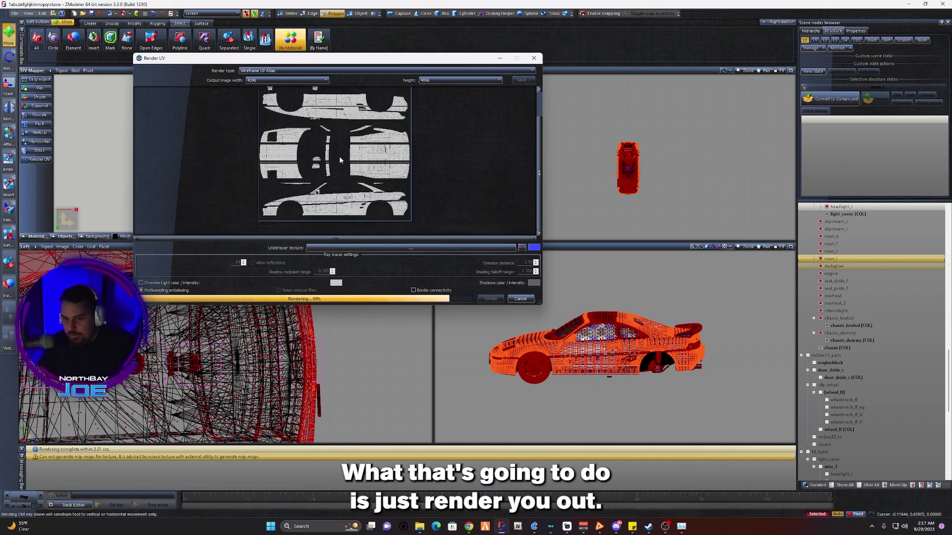
pyautogui.scroll(1, 498, 149)
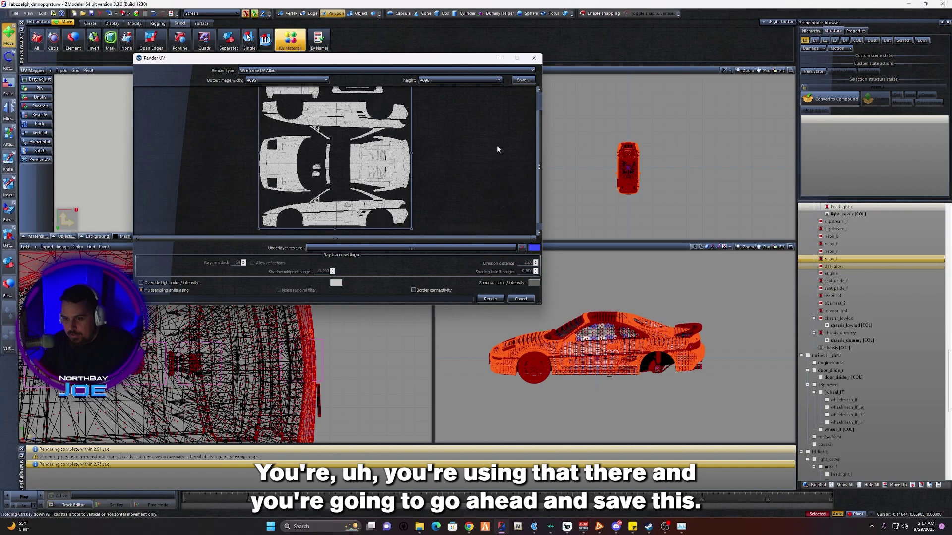
# Save the rendered template as test.dds in DDS format in the template folder.
pyautogui.click(522, 81)
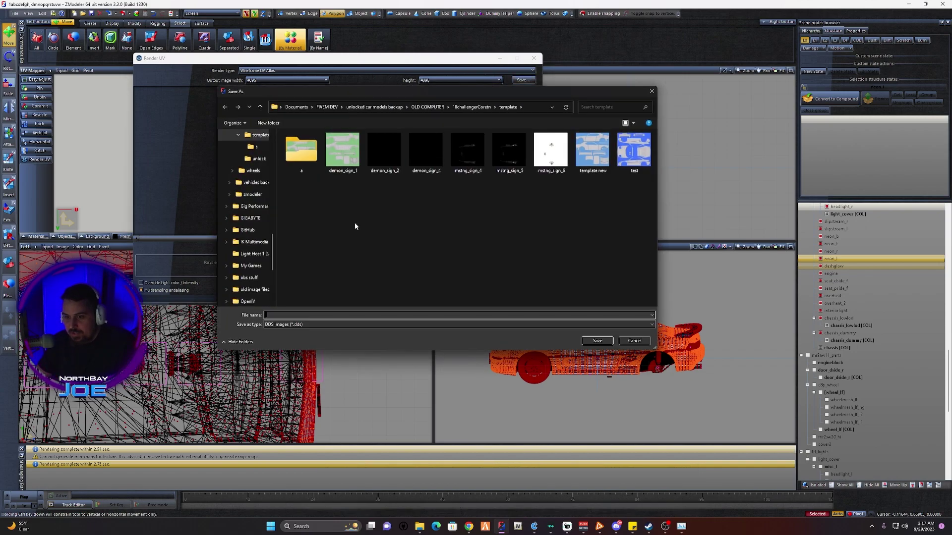
pyautogui.doubleClick(279, 316)
pyautogui.write('tes')
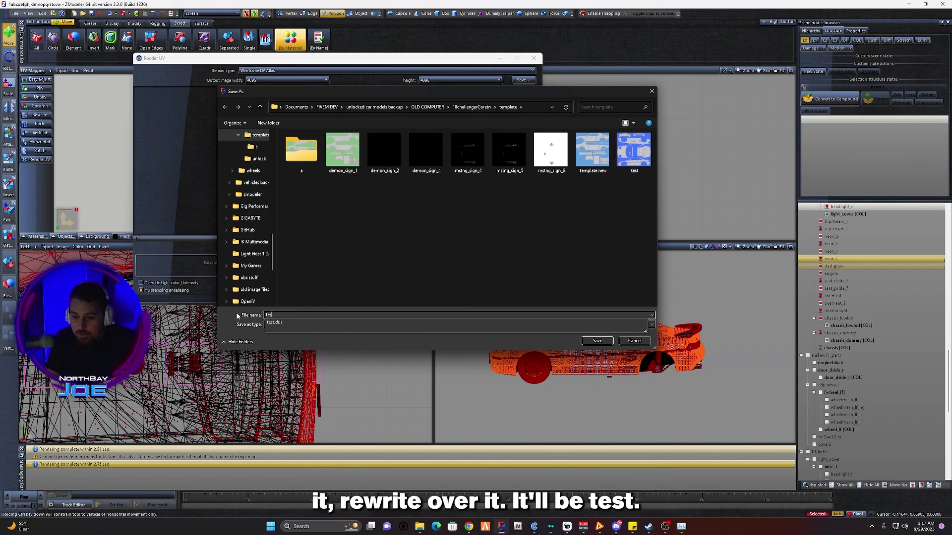
pyautogui.write('t')
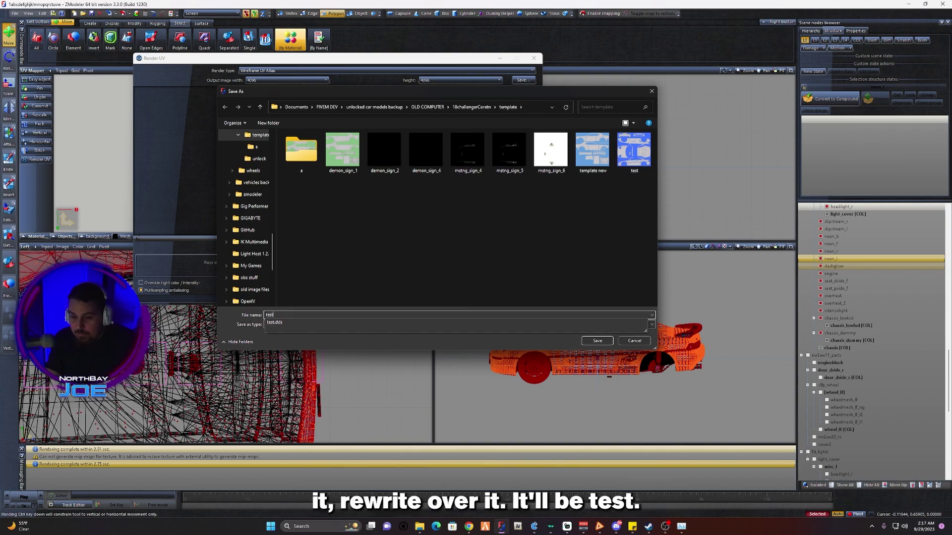
pyautogui.click(301, 323)
pyautogui.click(598, 341)
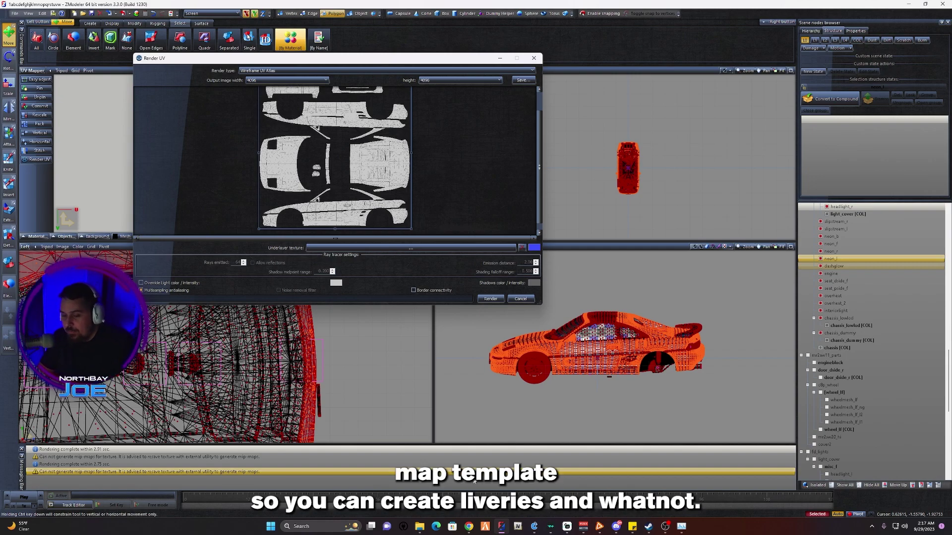
# Open test1 from the template folder via File Explorer's recent folders so it launches in Photoshop.
pyautogui.click(419, 528)
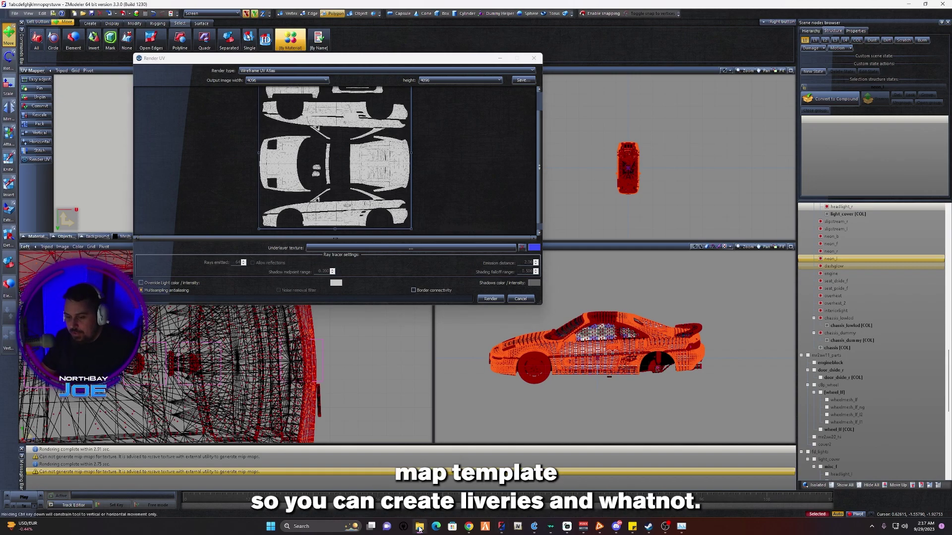
pyautogui.rightClick(418, 524)
pyautogui.click(395, 397)
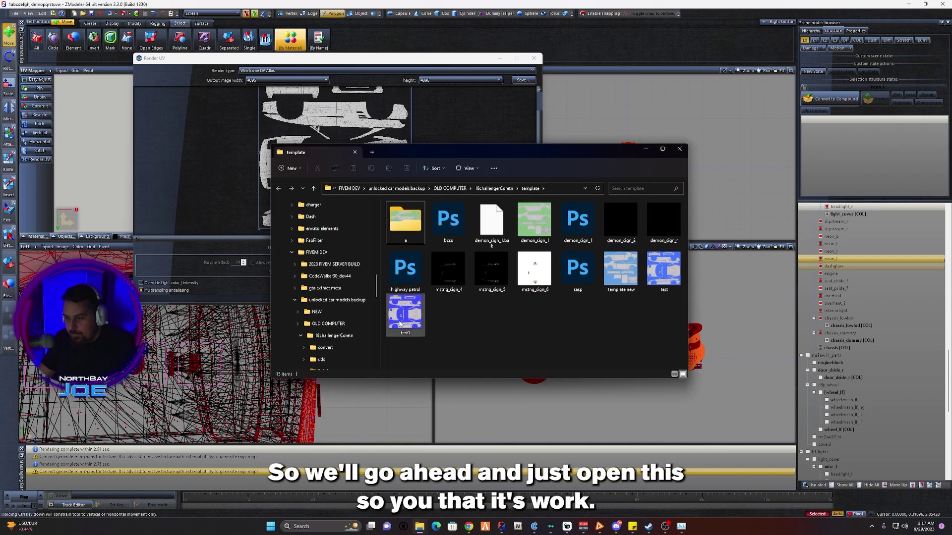
pyautogui.doubleClick(404, 324)
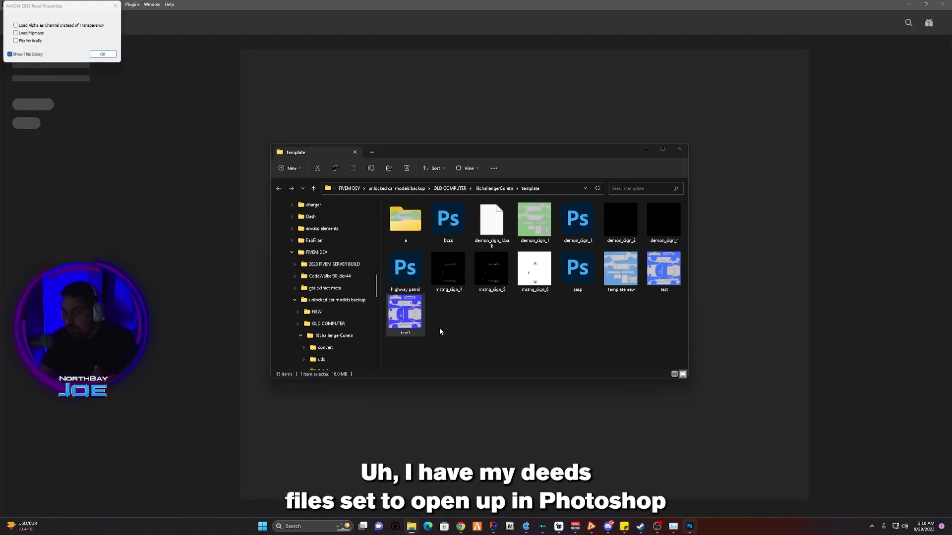
# Accept the NVIDIA DDS import settings to load the 4096 × 4096 test1 template.
pyautogui.click(104, 55)
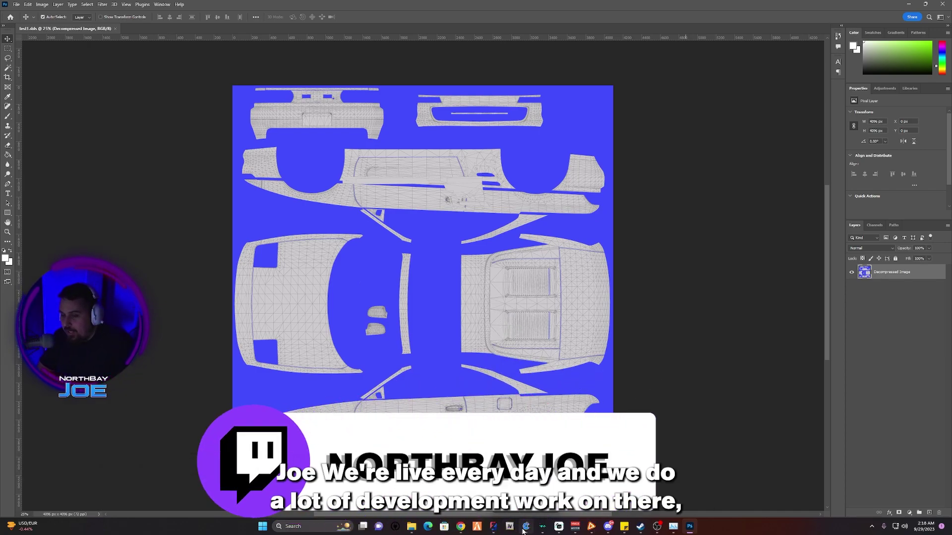
pyautogui.moveTo(523, 531)
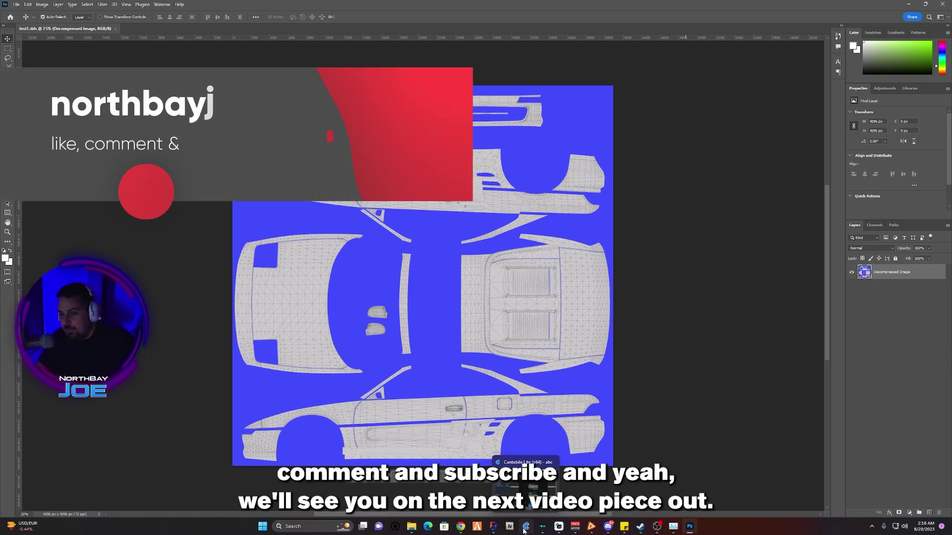
pyautogui.moveTo(608, 527)
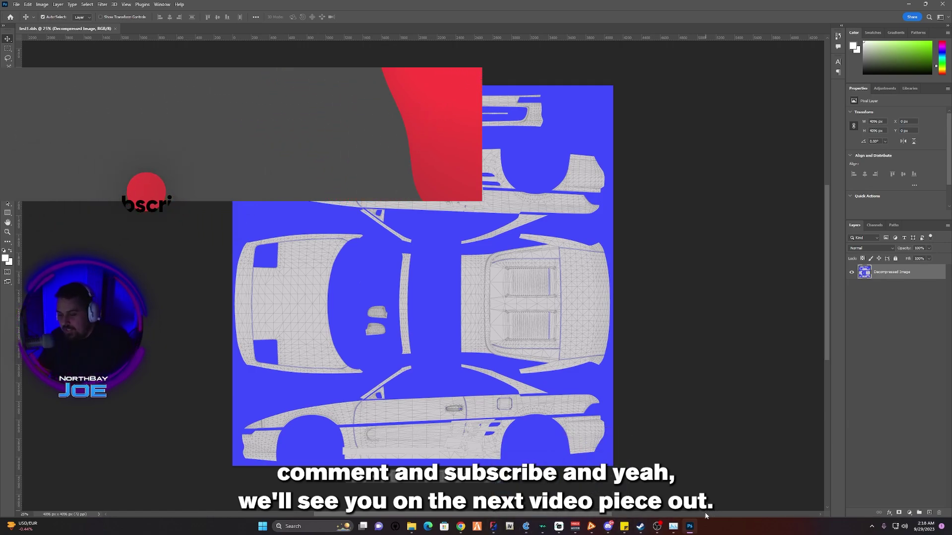
pyautogui.moveTo(656, 526)
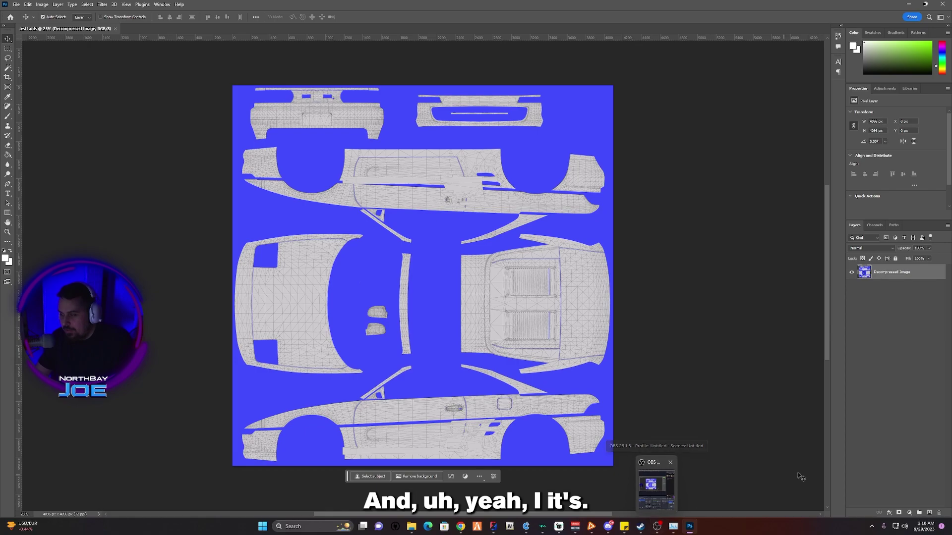